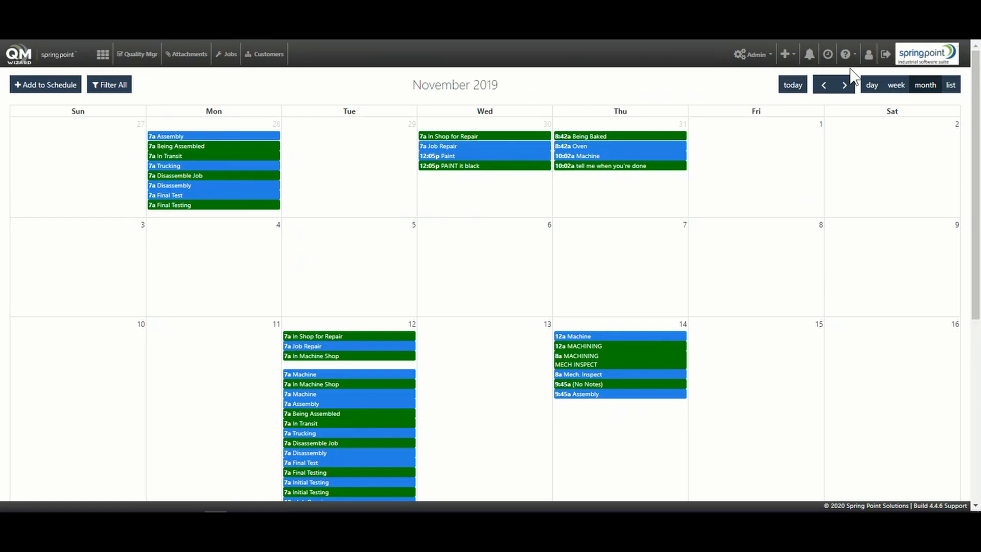
Open the completed Disassemble Job item on Monday, October 28 and check its job log.
mouse_move(244, 134)
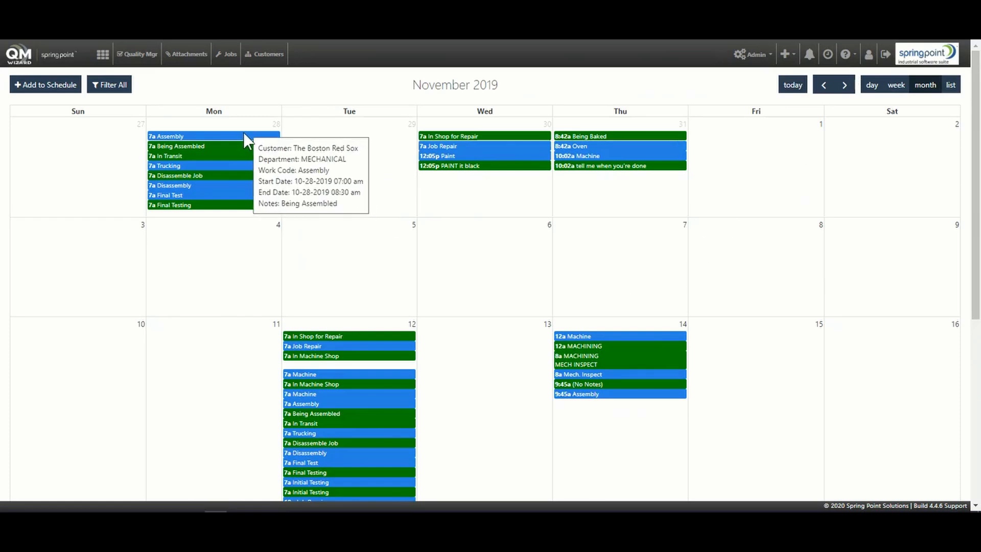
mouse_move(217, 149)
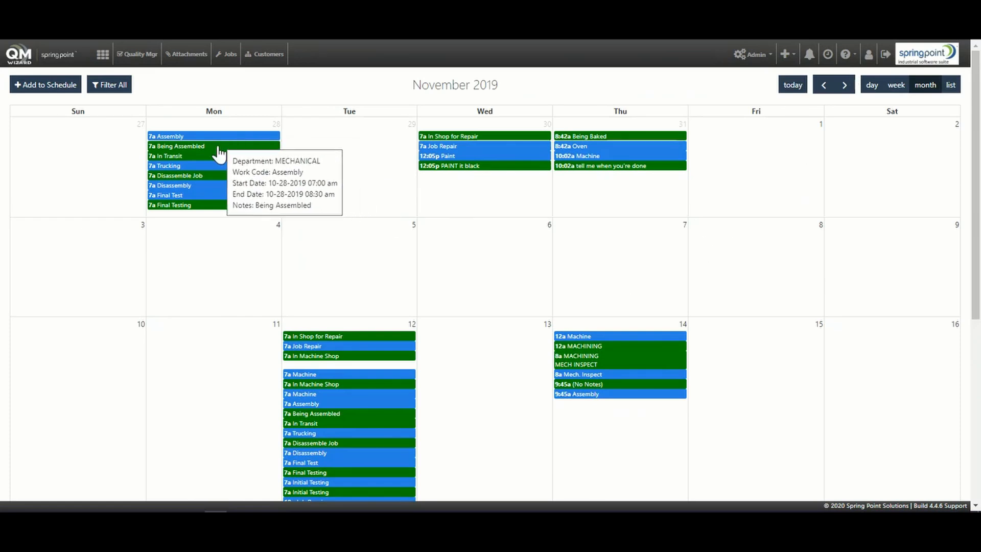
mouse_move(197, 176)
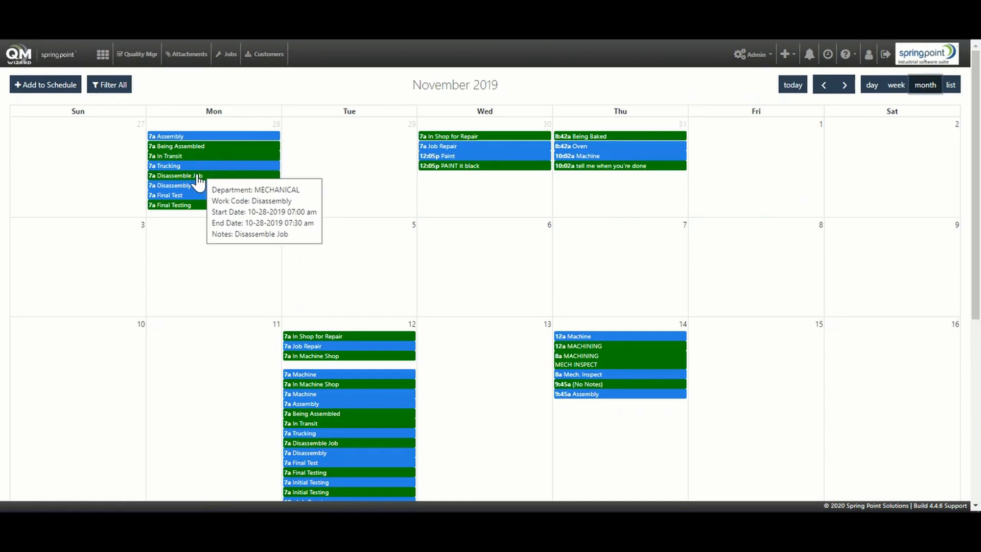
click(198, 176)
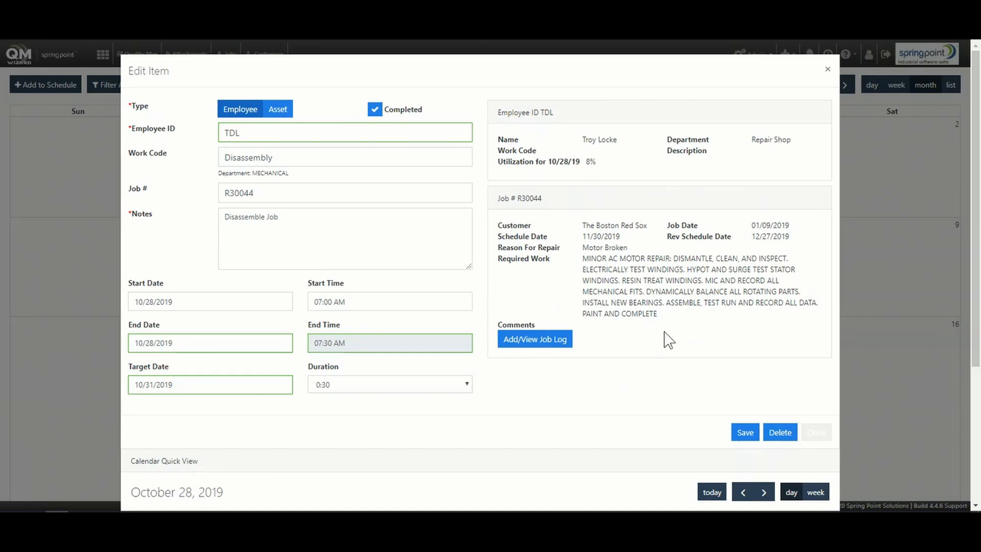
click(540, 345)
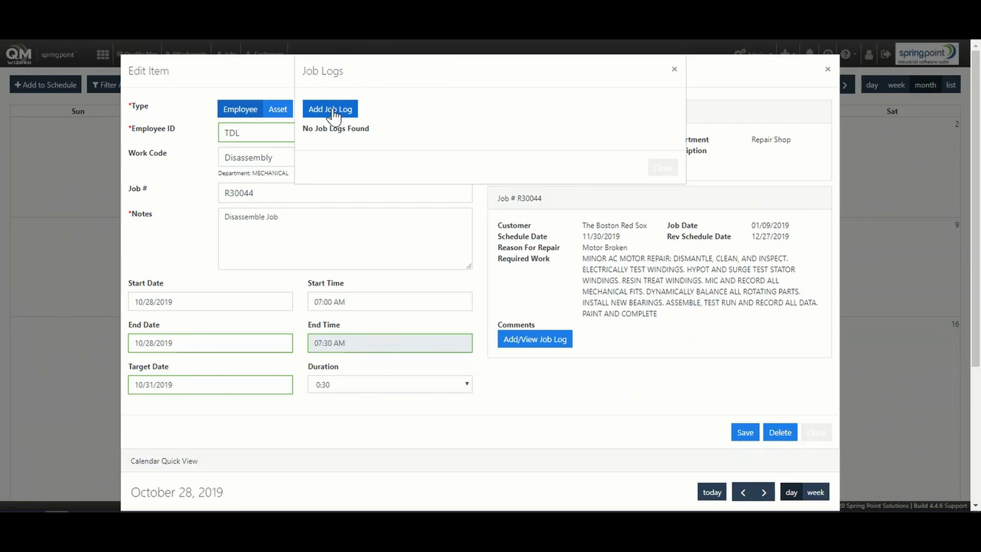
click(674, 69)
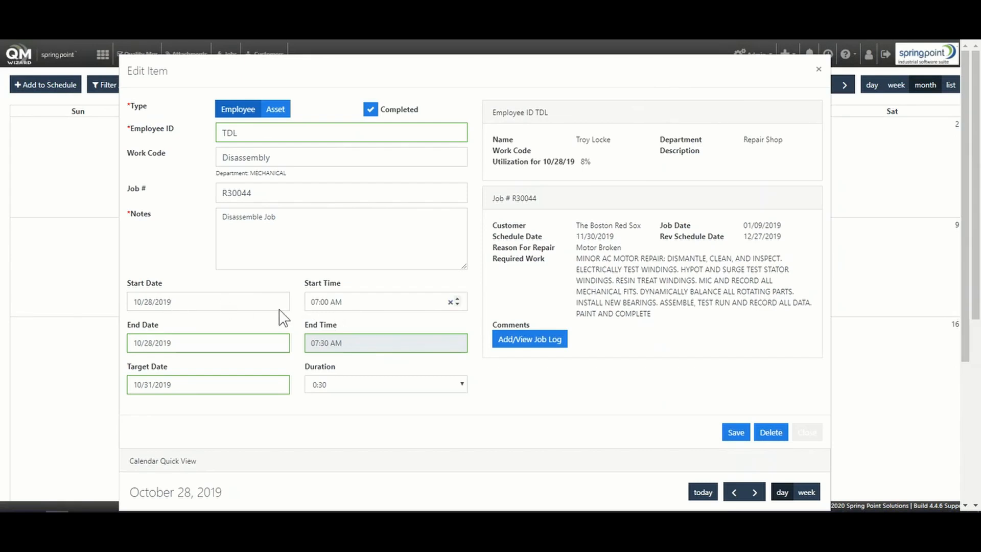
Set the Disassemble Job item's end date to 10/30/2019 and its target date to 11/30/2019.
click(147, 345)
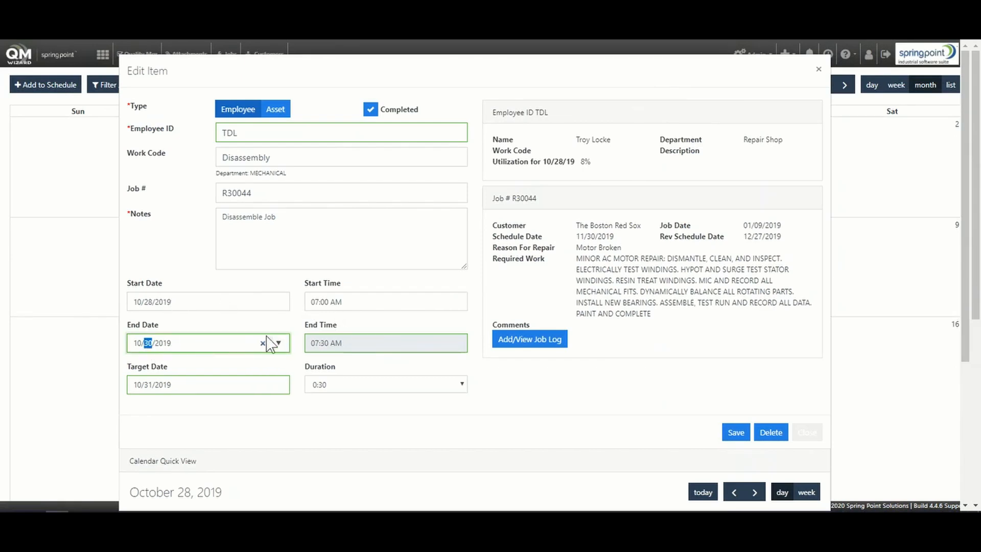
click(334, 319)
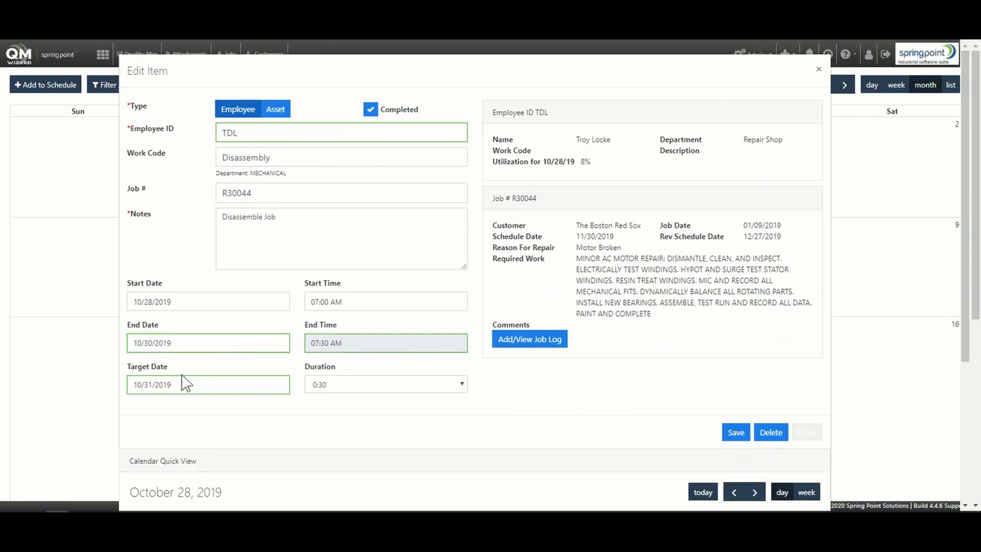
click(135, 388)
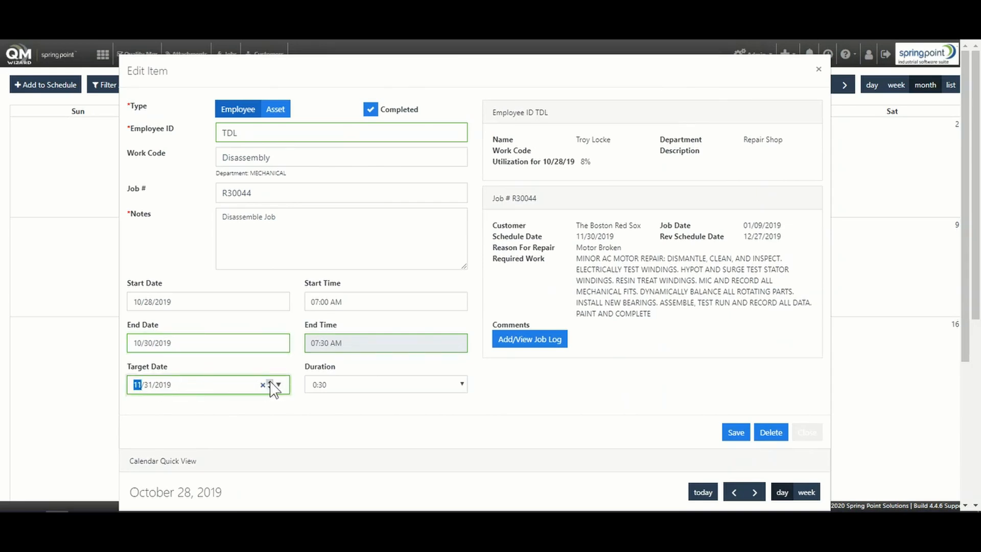
Set the item's duration to 0:35 and save it, accepting the schedule conflicts.
click(460, 390)
key(Down)
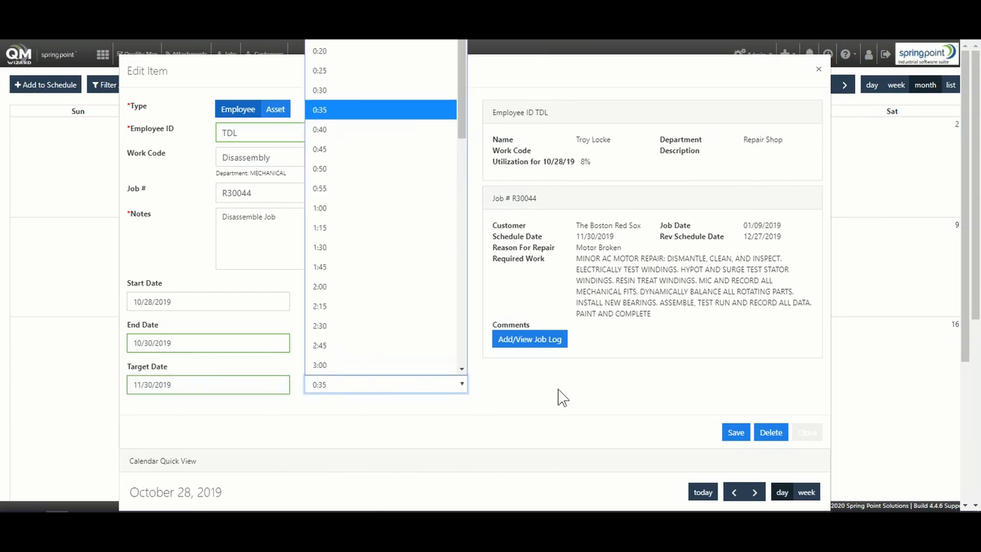
click(562, 398)
click(732, 435)
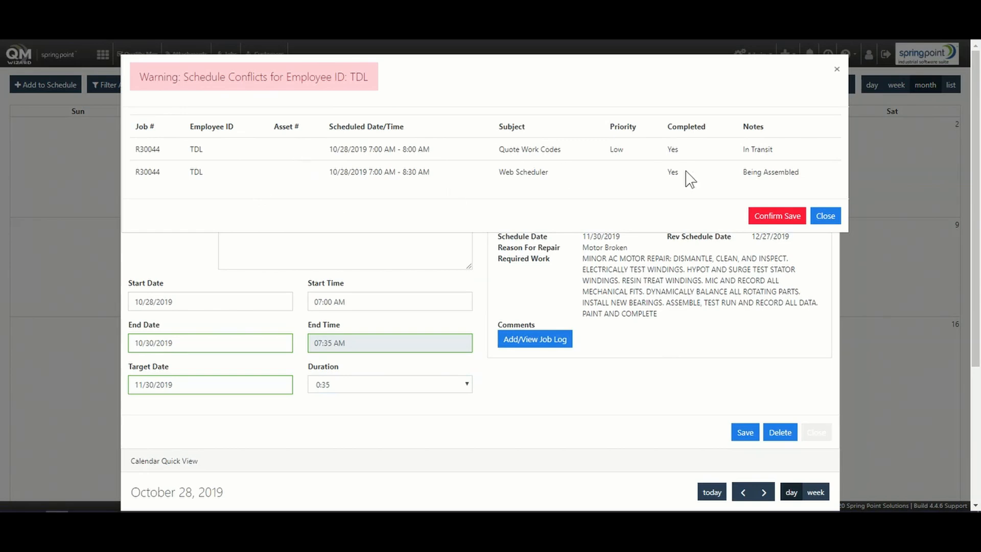
click(771, 218)
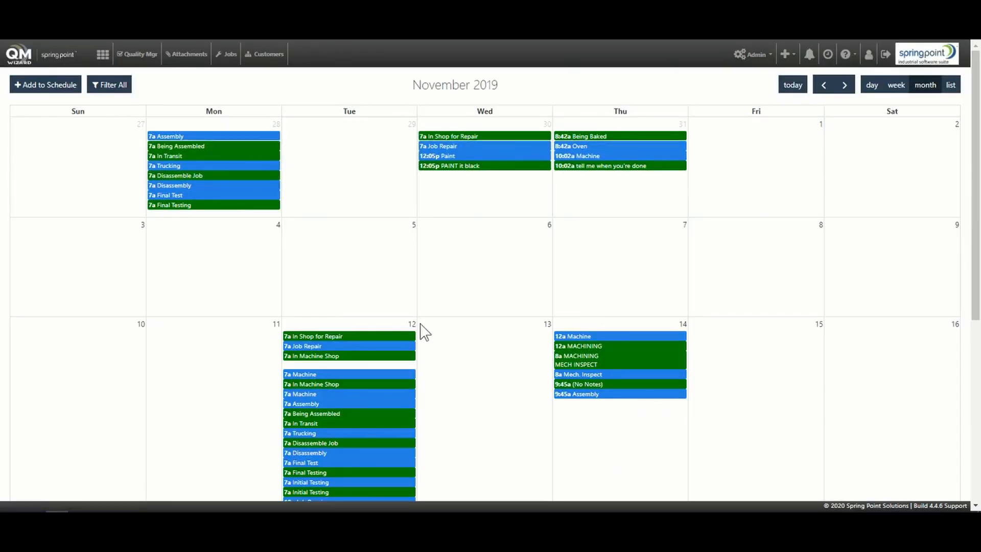
Show the schedule by week and collapse the Jobs and Employees groups.
click(897, 87)
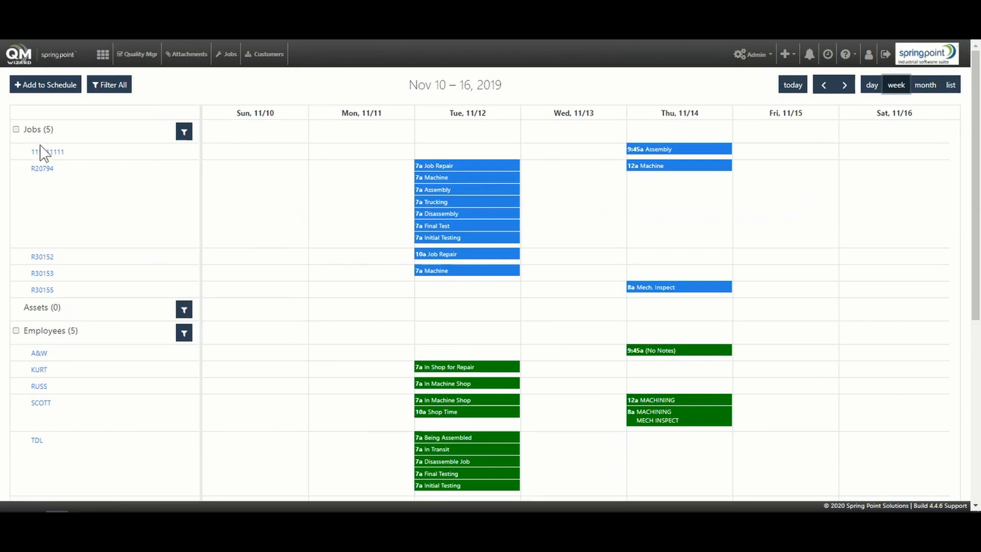
click(16, 130)
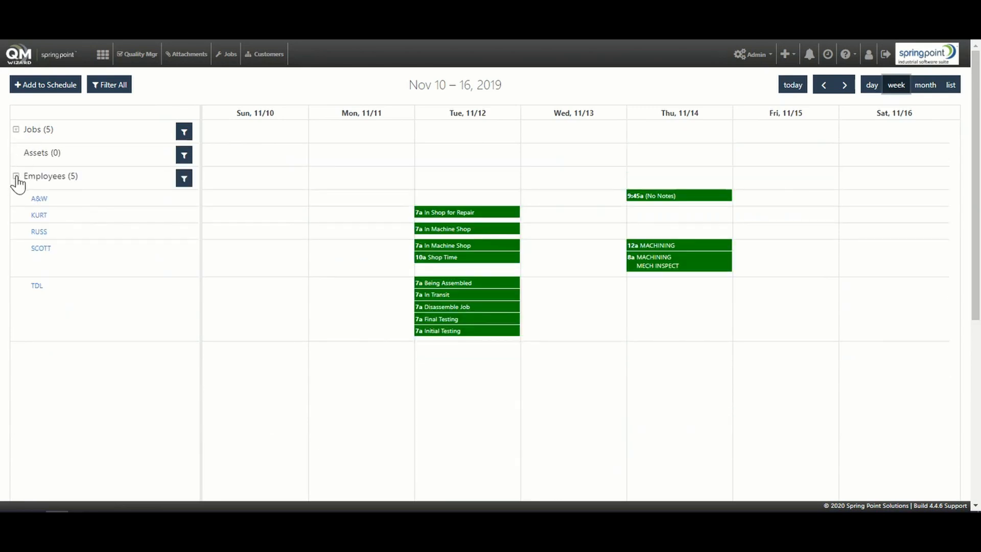
click(16, 176)
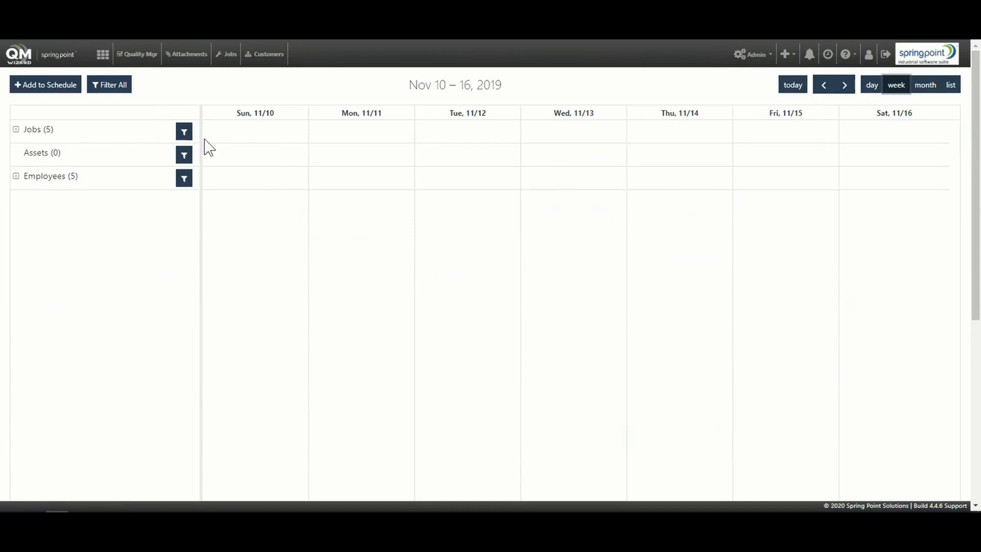
Look at the filters available for Jobs, including the department choices, without applying any.
click(183, 132)
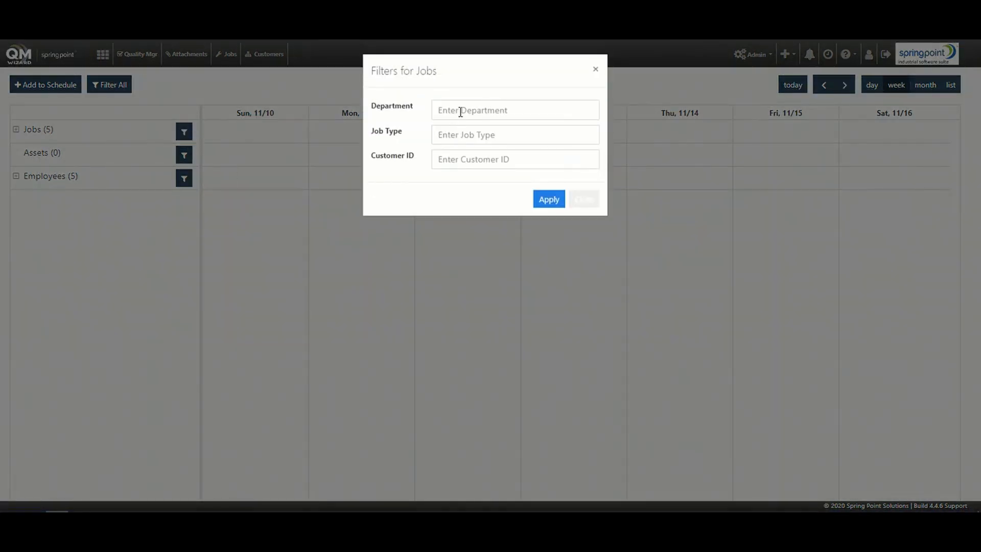
click(460, 112)
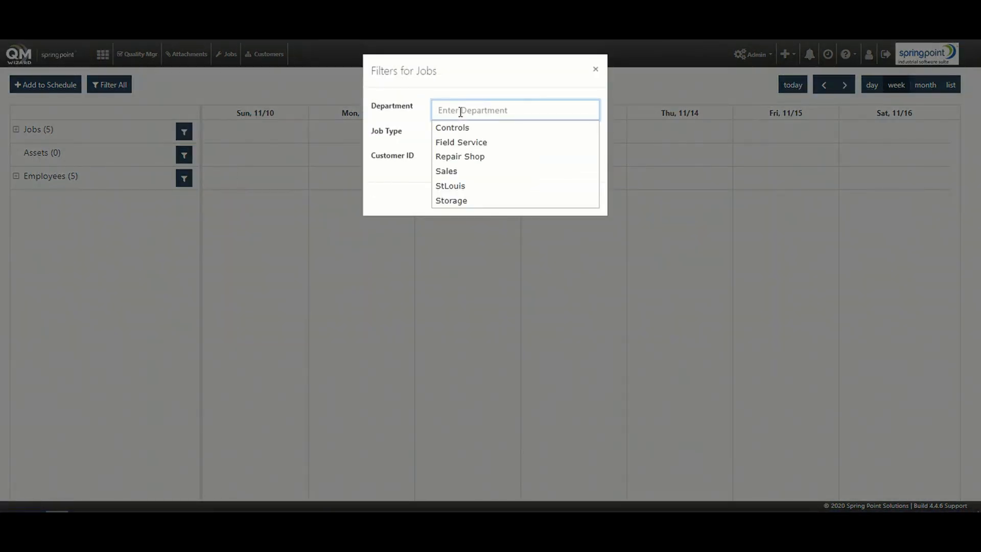
click(394, 138)
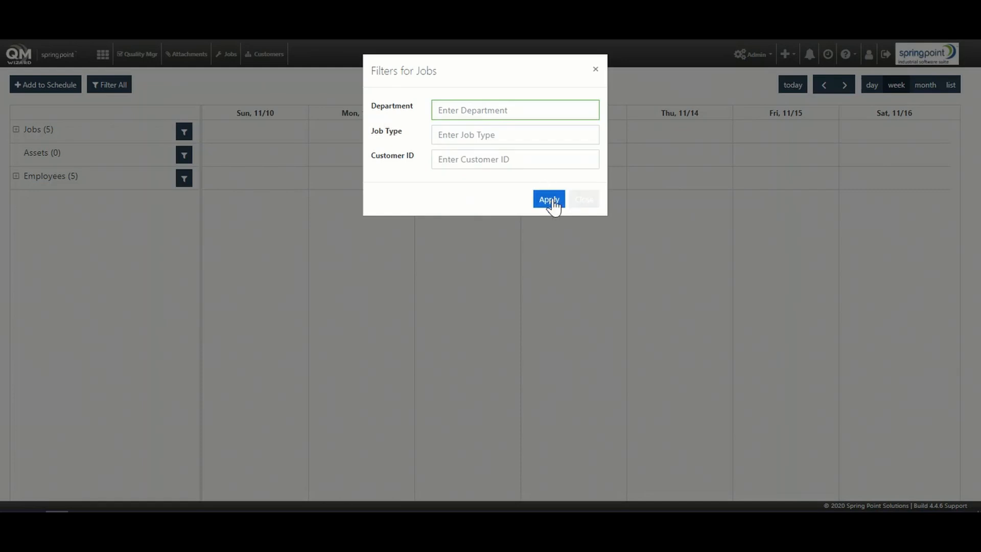
click(595, 69)
Expand the Jobs group and review the 7a Job Repair item on Tuesday, 11/12, including its type options and Calendar Quick View.
click(16, 131)
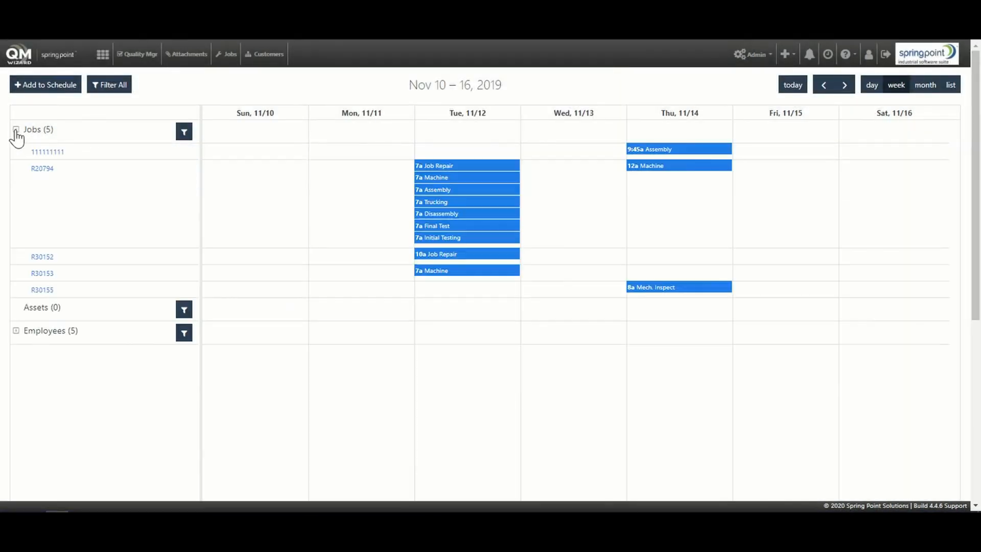
mouse_move(441, 168)
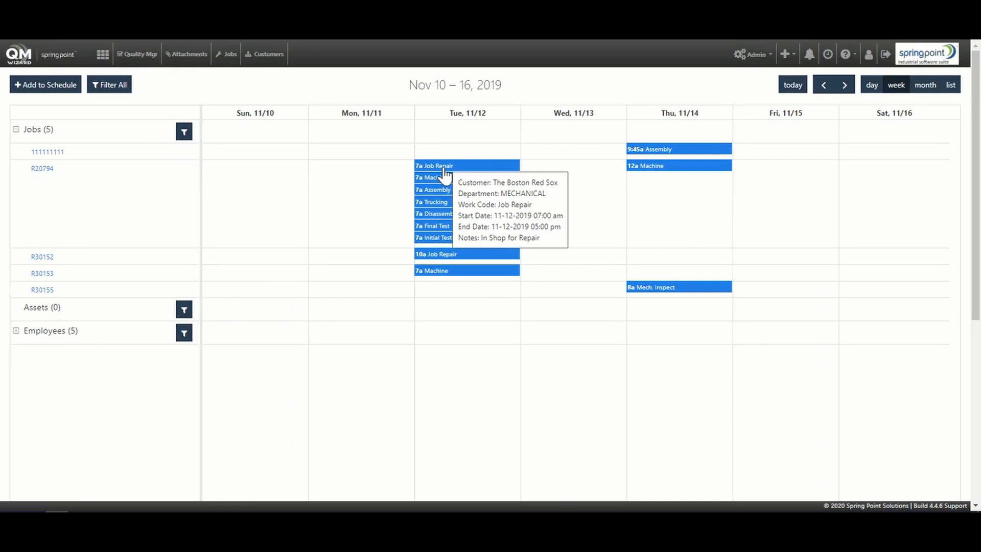
click(443, 167)
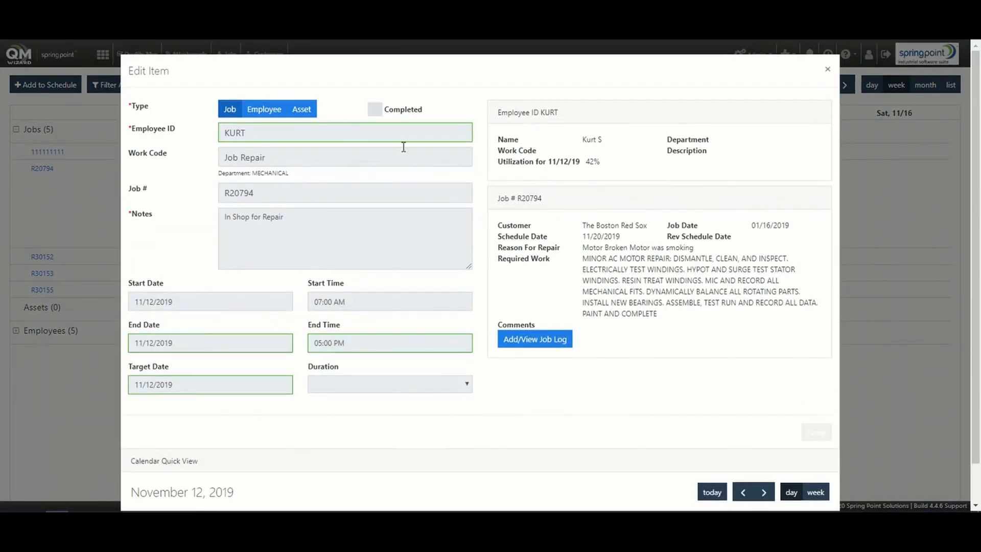
click(298, 112)
click(235, 113)
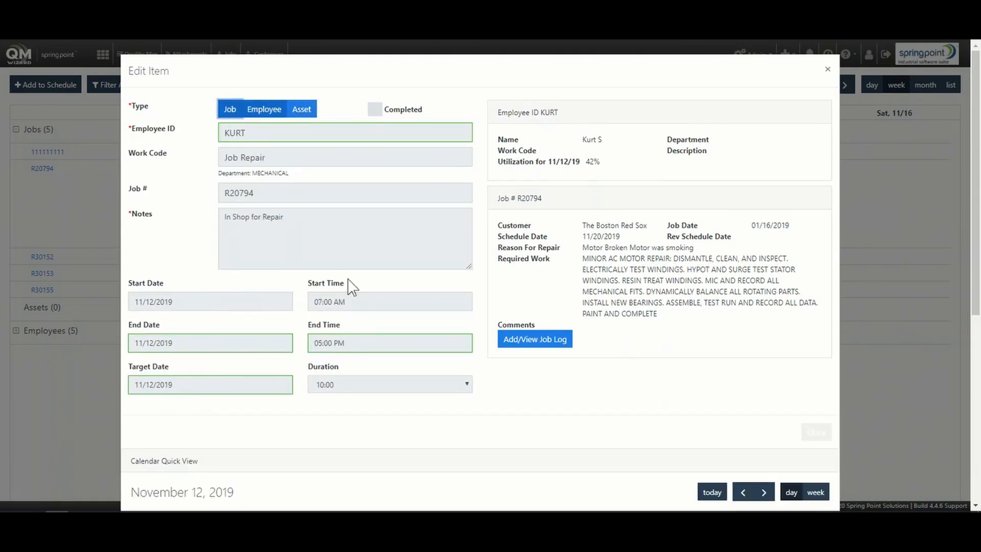
scroll(475, 332, down, 3)
scroll(278, 287, down, 2)
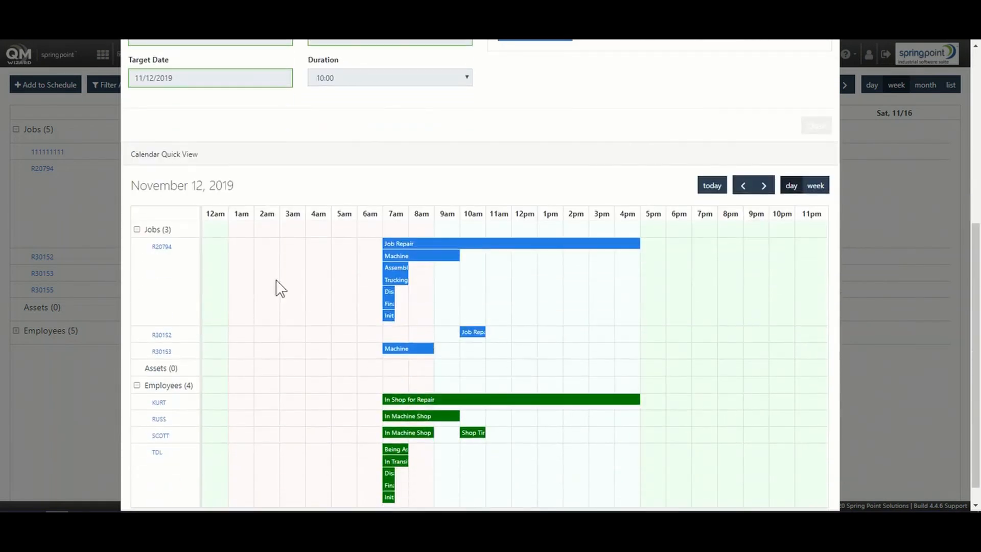
scroll(179, 232, down, 1)
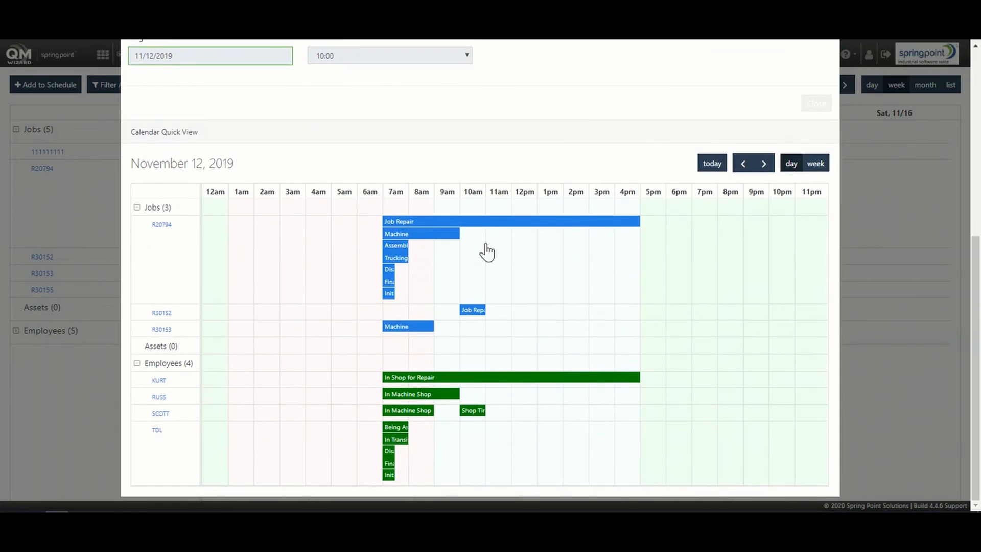
scroll(650, 278, up, 5)
click(826, 71)
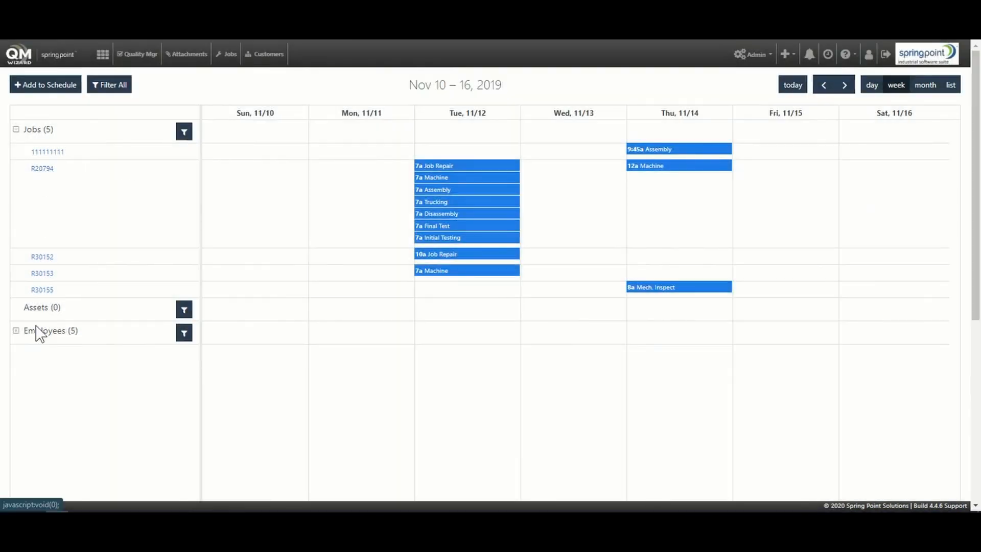
Expand the Employees group and review the details of the In Shop for Repair item on Tuesday, 11/12.
click(15, 331)
scroll(93, 282, down, 3)
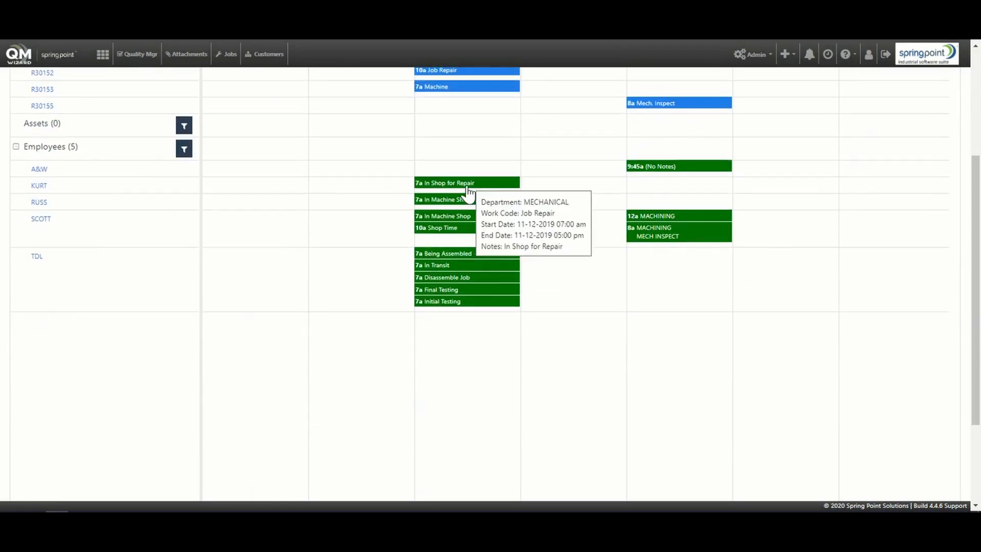
click(500, 183)
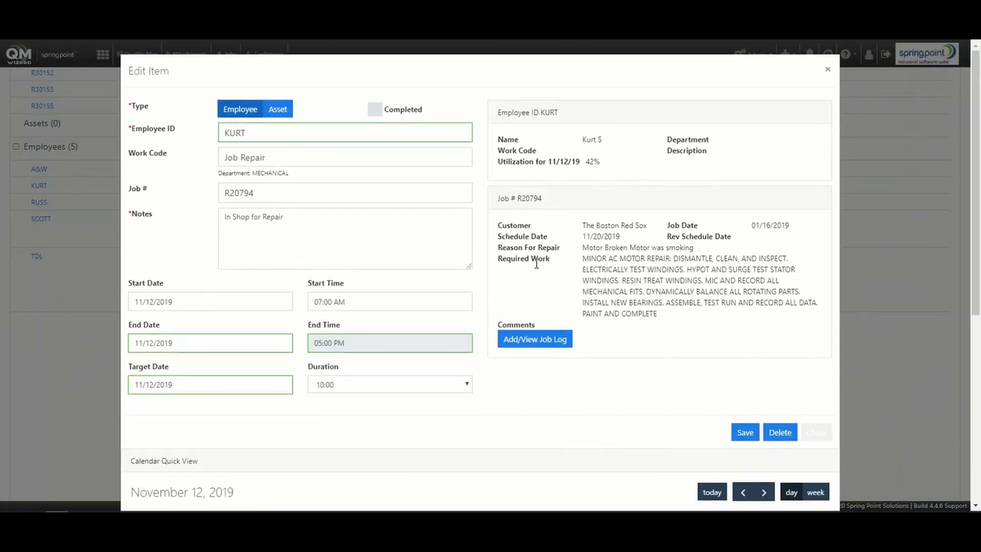
scroll(541, 274, down, 5)
scroll(540, 274, up, 5)
click(827, 70)
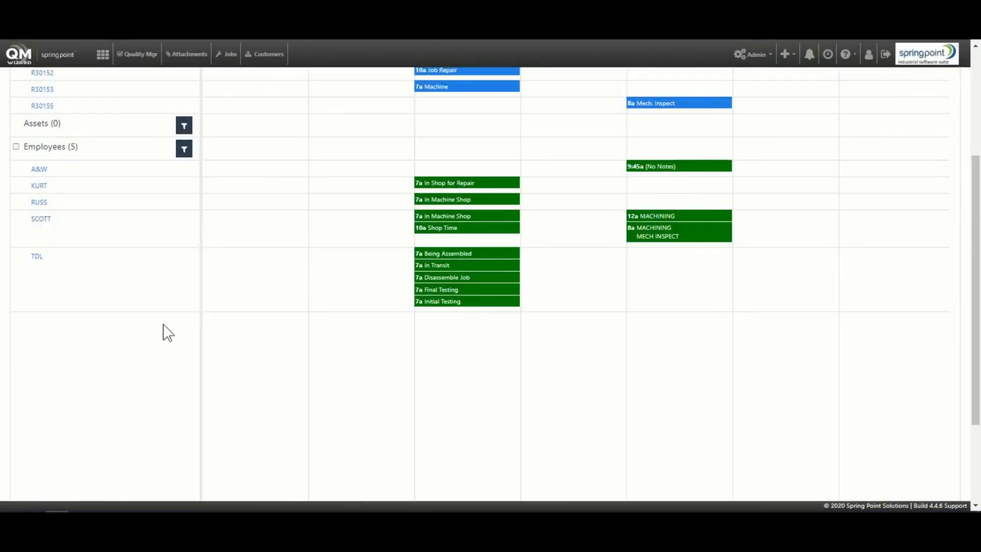
scroll(76, 205, up, 4)
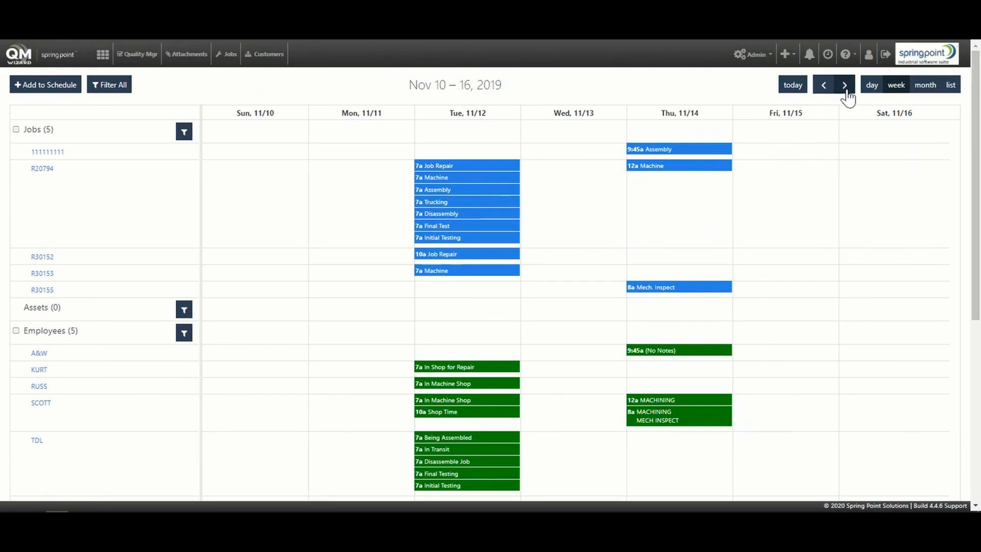
In the day view for November 12, extend the shorter employee item In Machine Shop to about 9:30 AM.
click(870, 87)
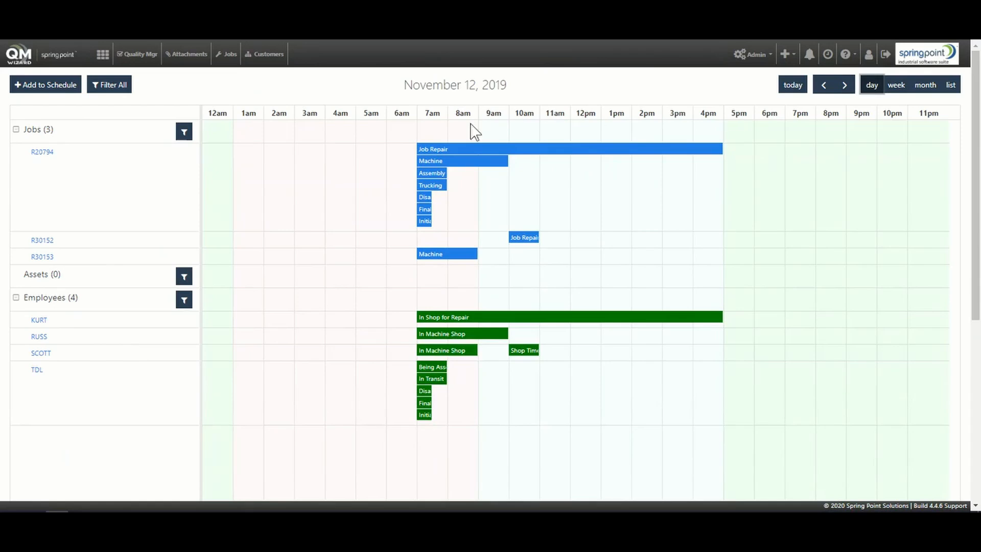
mouse_move(464, 152)
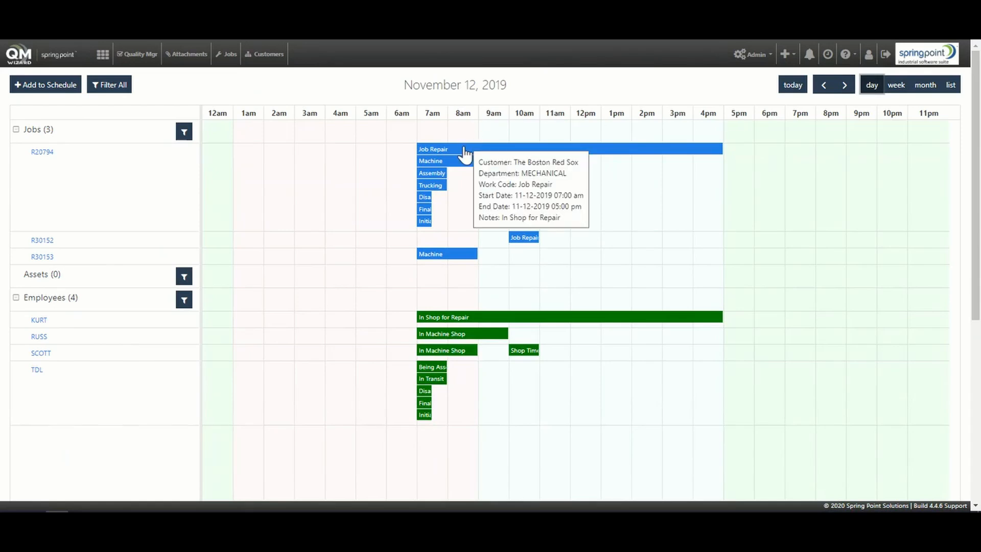
mouse_move(462, 356)
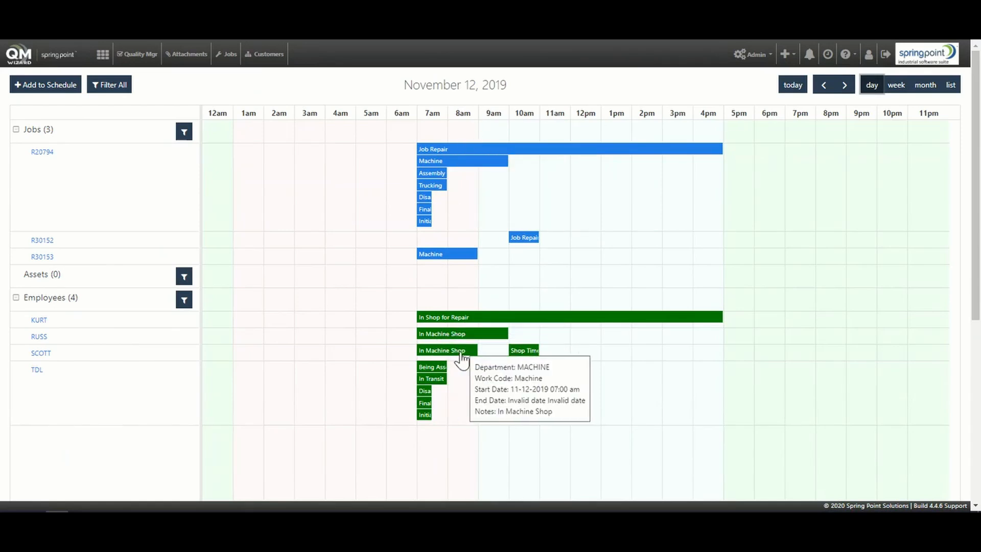
drag(476, 353, 494, 356)
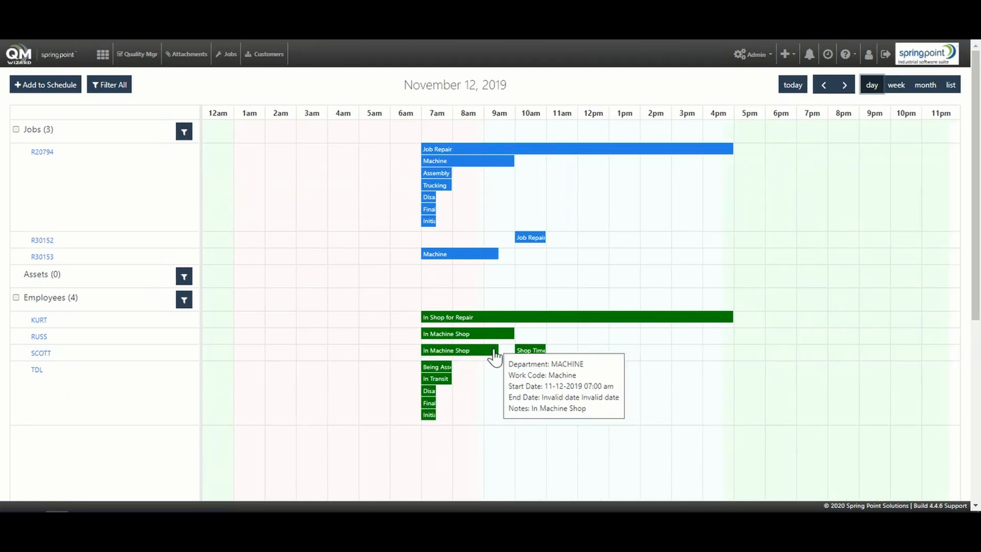
Extend the employee item Being Assembled on November 12 to about 8:55 AM and save it despite the schedule conflict.
mouse_move(453, 375)
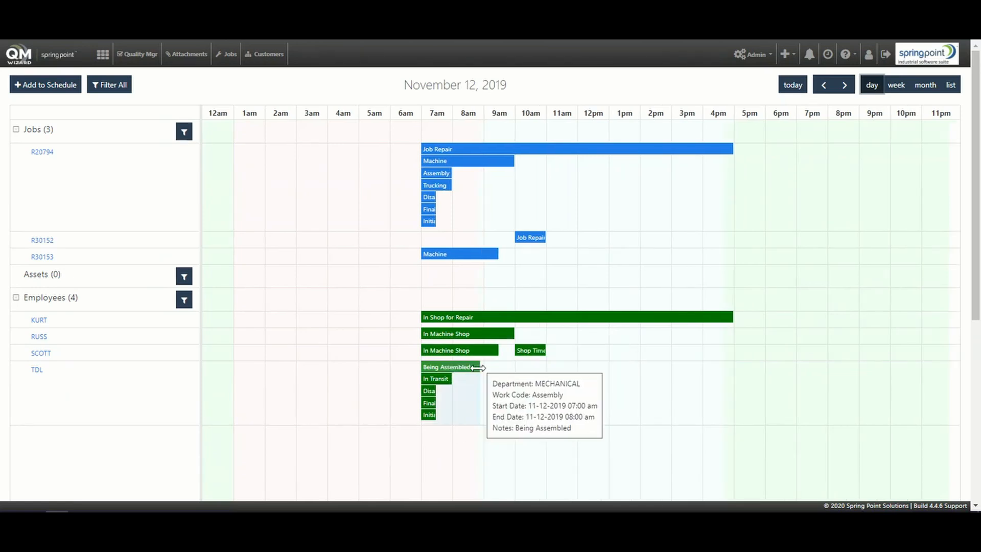
drag(453, 366, 478, 367)
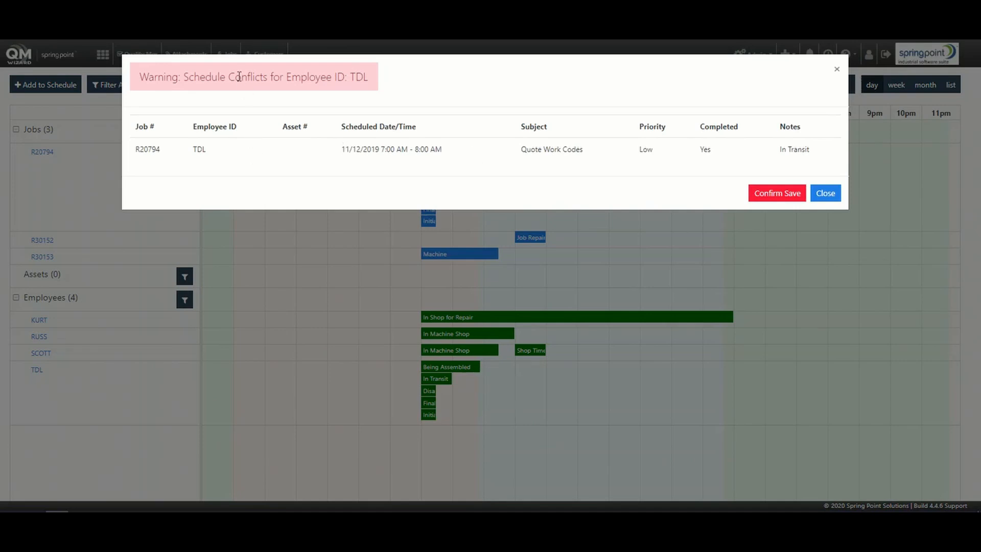
click(758, 193)
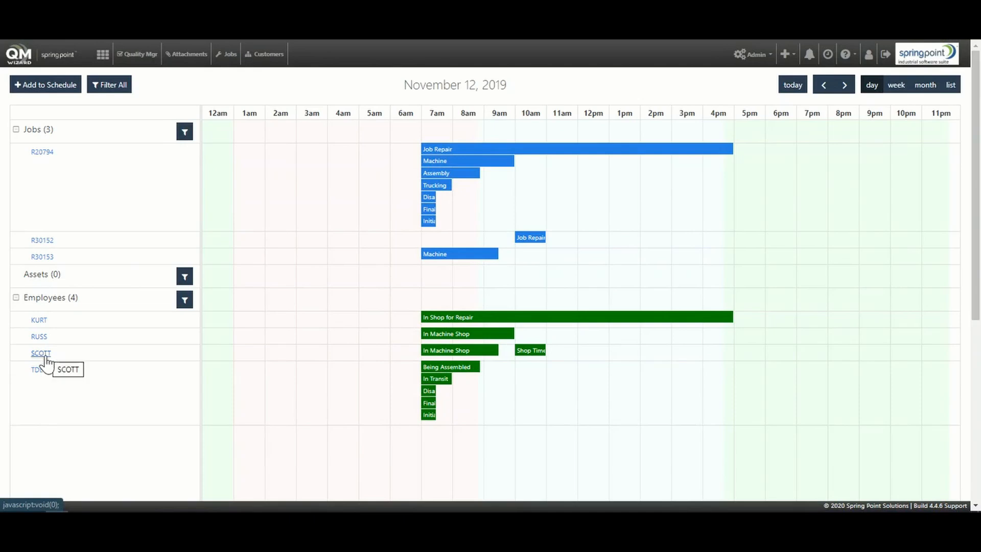
Review the scheduled jobs and assets in the details of the last listed employee, and close the details.
click(37, 369)
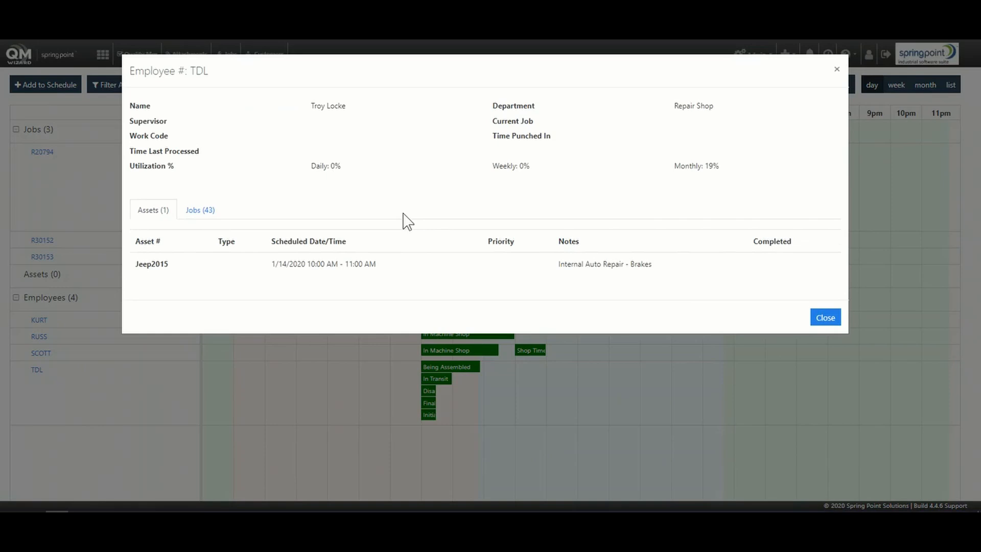
click(199, 211)
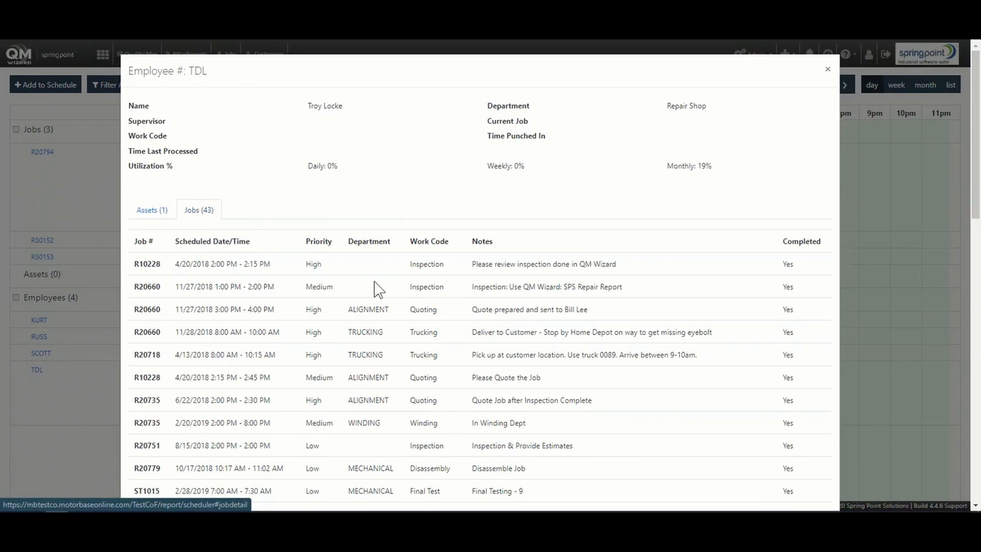
scroll(526, 325, down, 8)
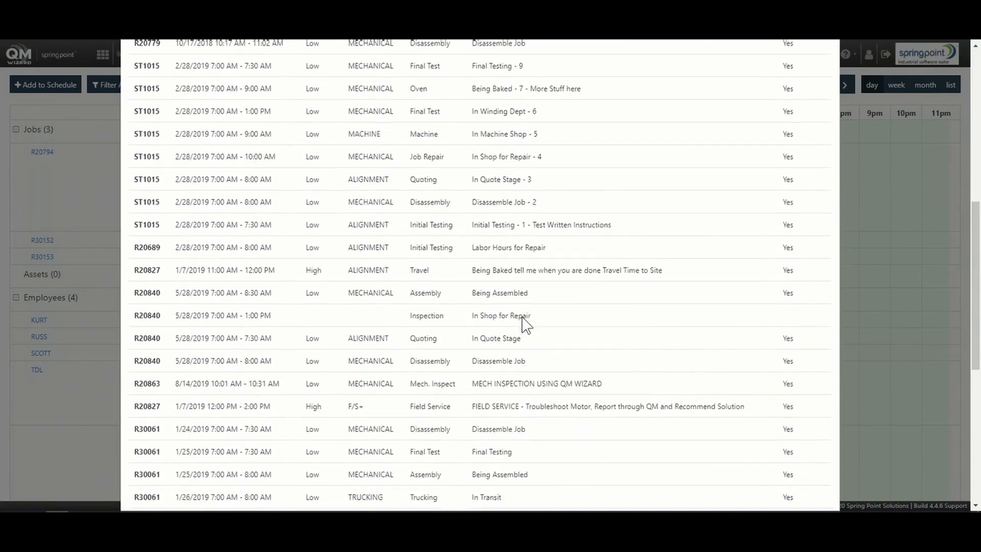
scroll(524, 324, down, 1)
scroll(523, 324, up, 10)
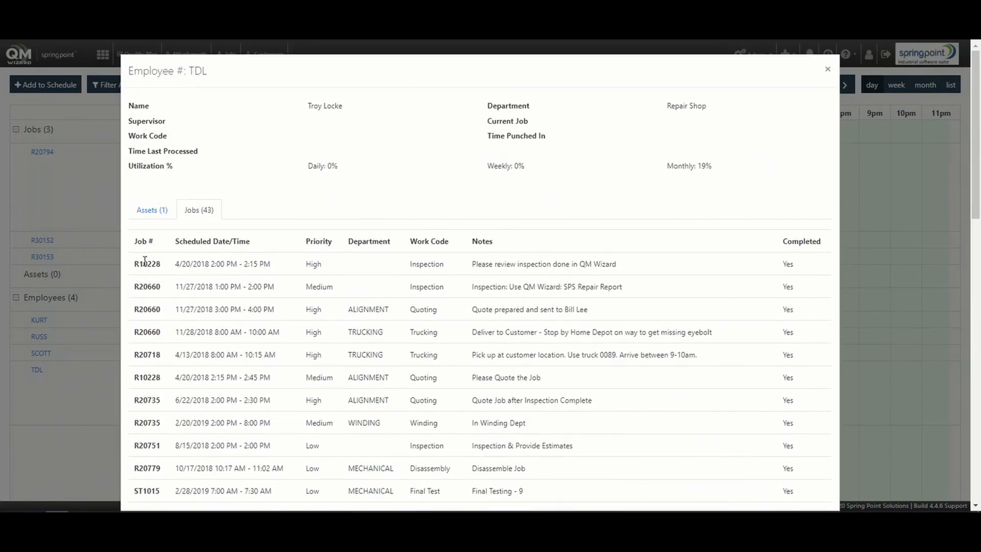
click(152, 210)
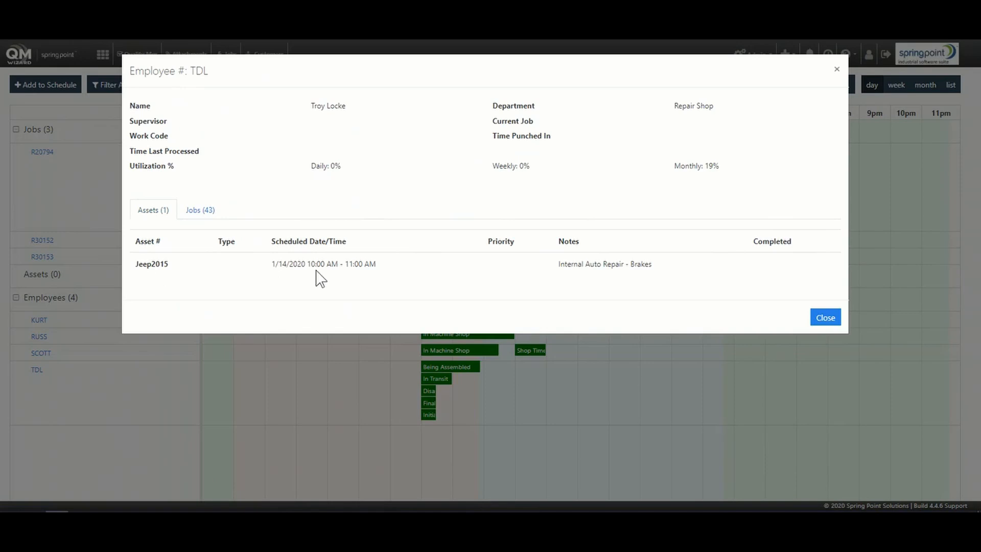
click(825, 318)
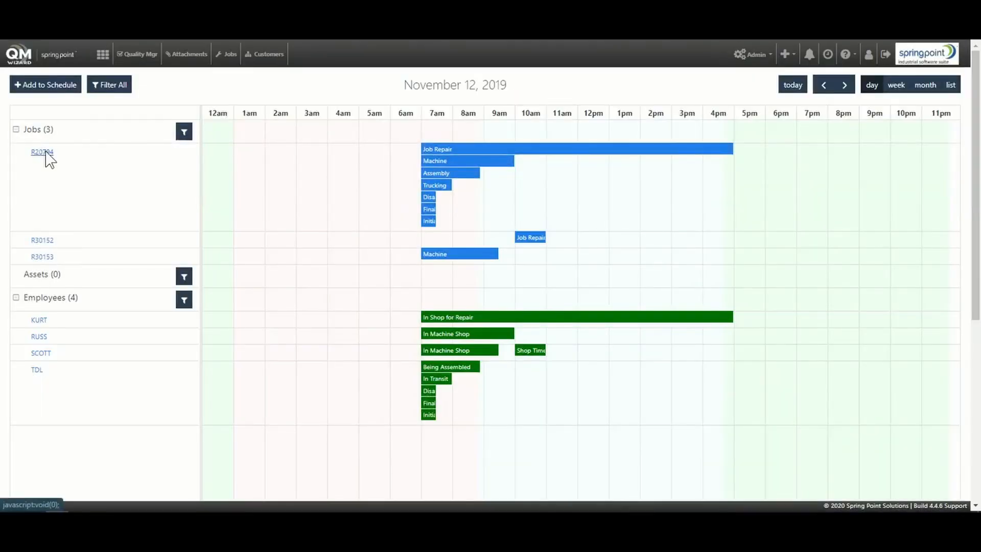
Open the first listed job's details and review its important dates, job lines, PO details, assets, employees and attachments.
click(42, 152)
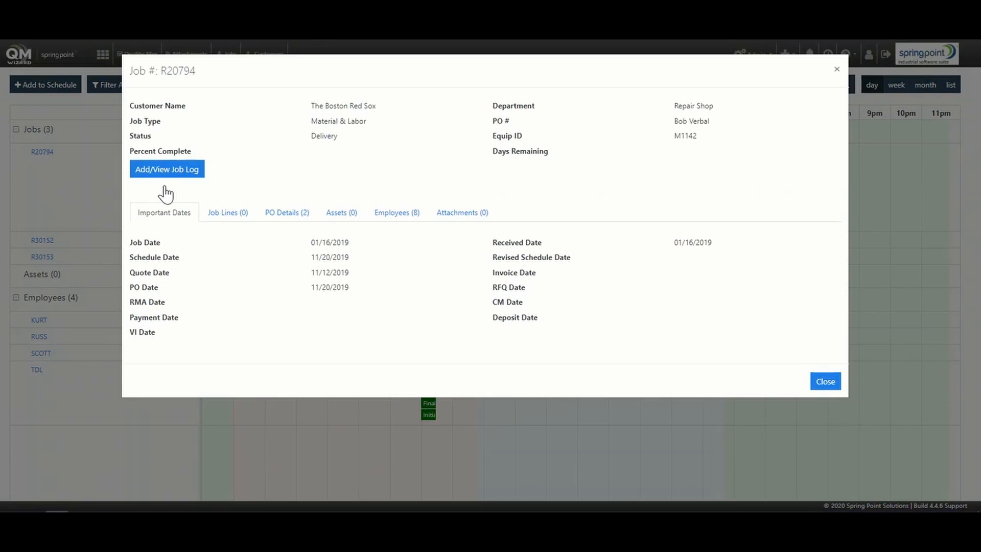
click(242, 215)
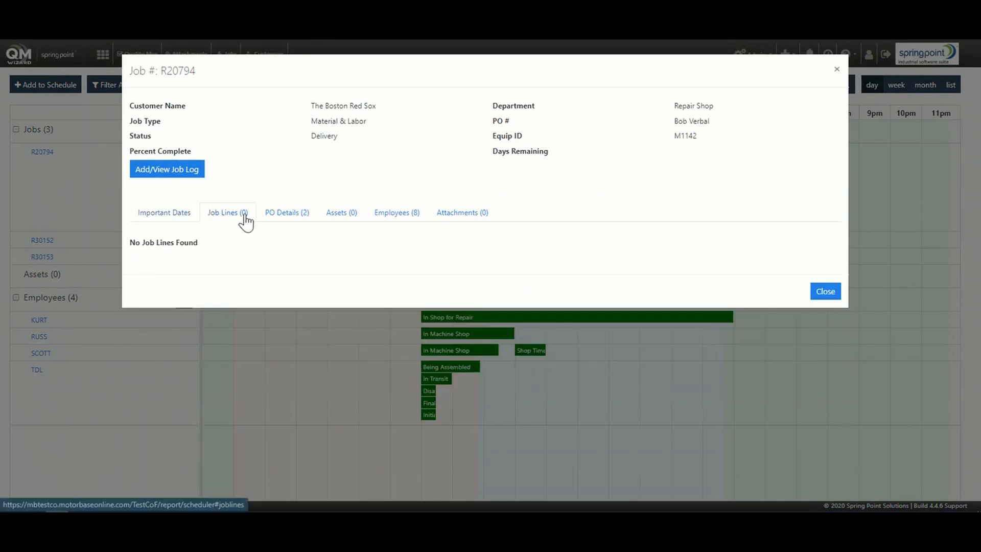
click(282, 221)
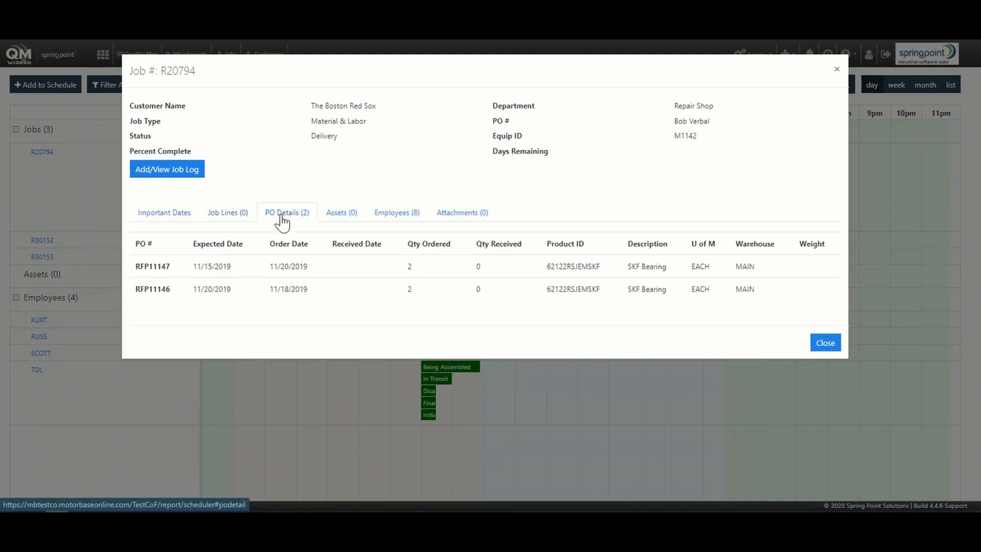
click(351, 226)
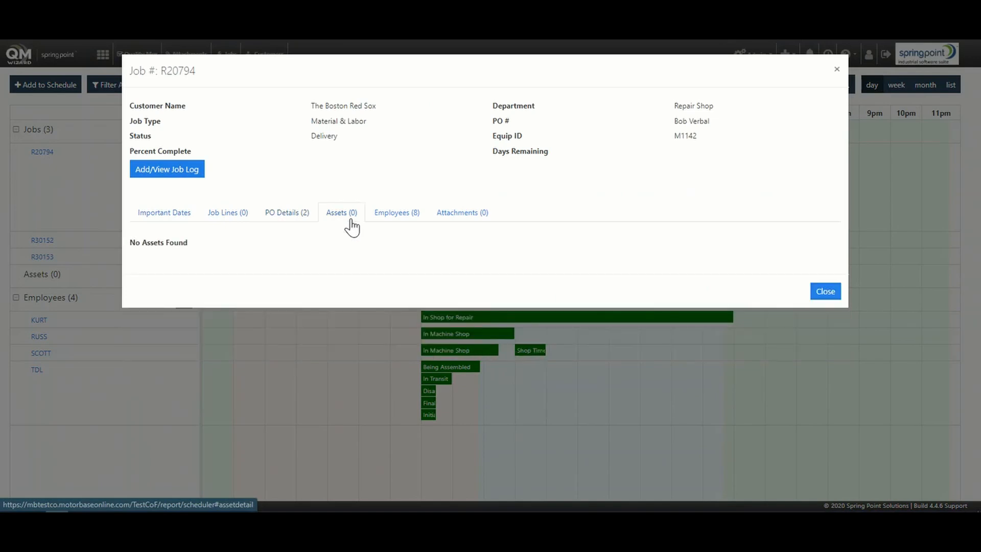
click(402, 223)
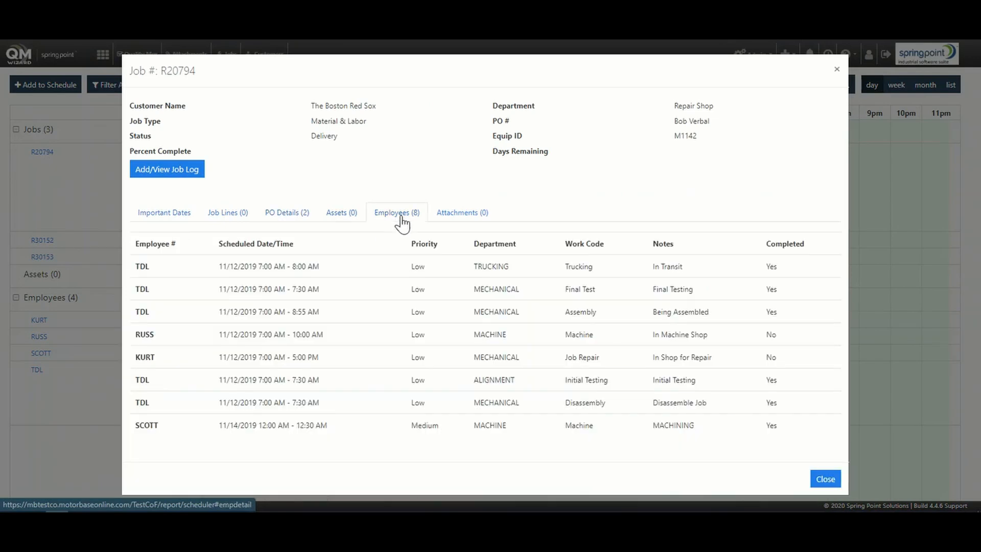
click(463, 223)
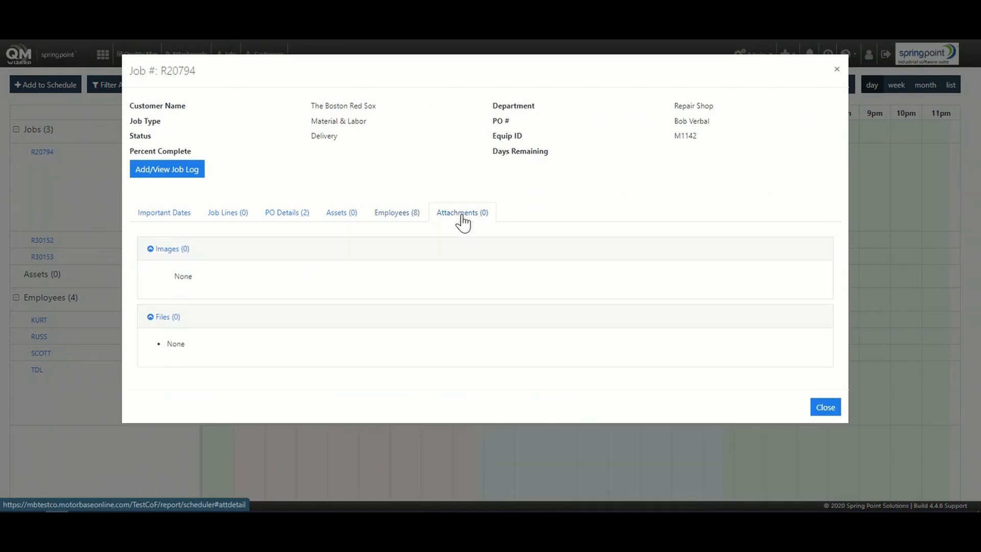